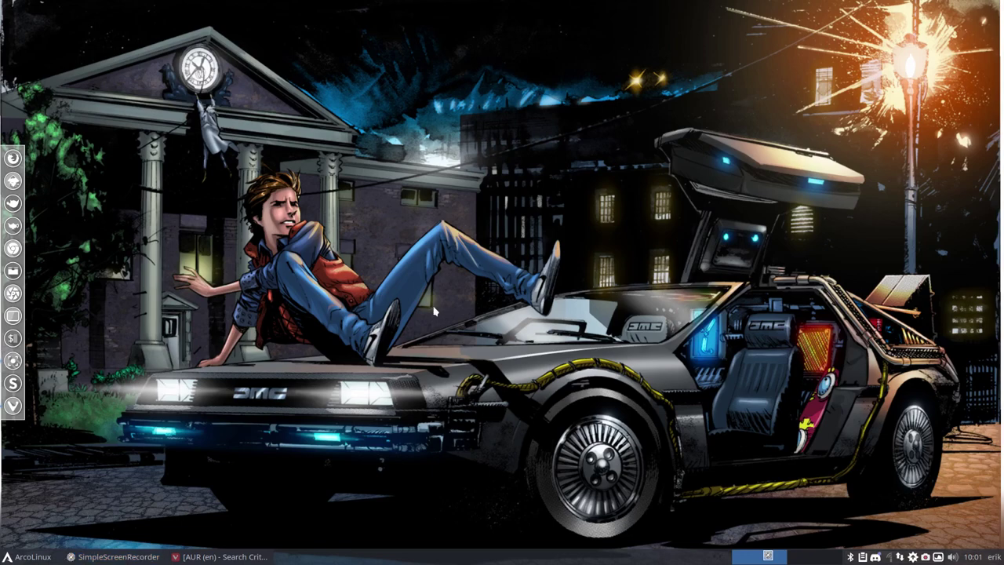
# Step: Switch to the browser window showing the AUR search results for vivaldi
pyautogui.hotkey('ctrl', 'alt', 't')
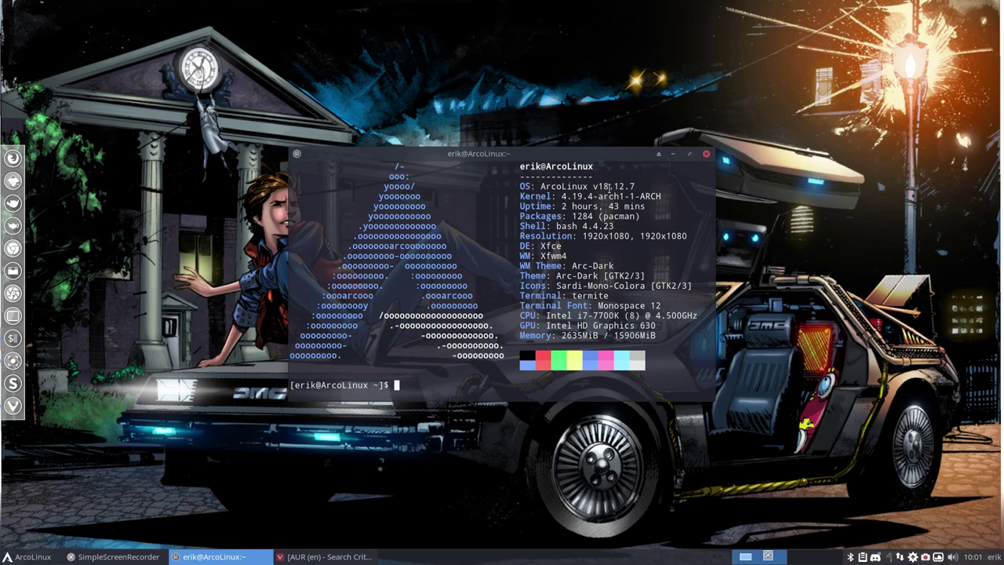
pyautogui.click(706, 154)
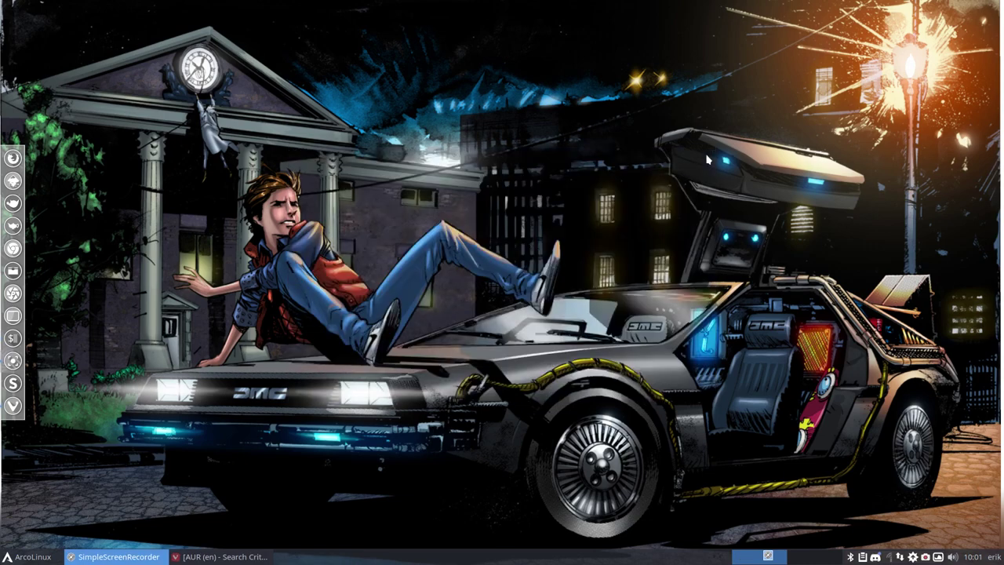
pyautogui.click(235, 556)
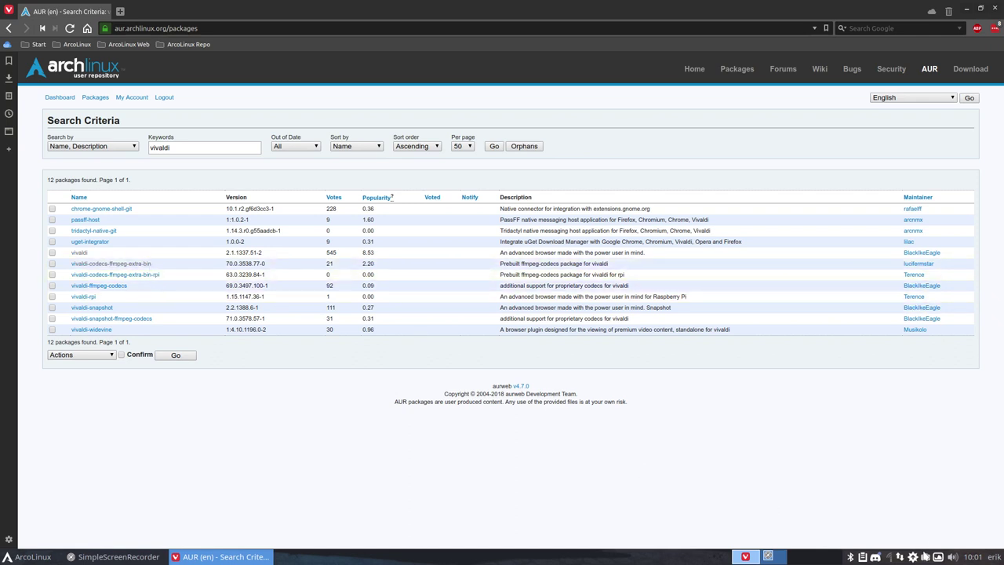
# Step: Search the graphical package manager for vivaldi, inspect the vivaldi-codecs-ffmpeg-extra-bin entry, and close the package manager
pyautogui.click(912, 556)
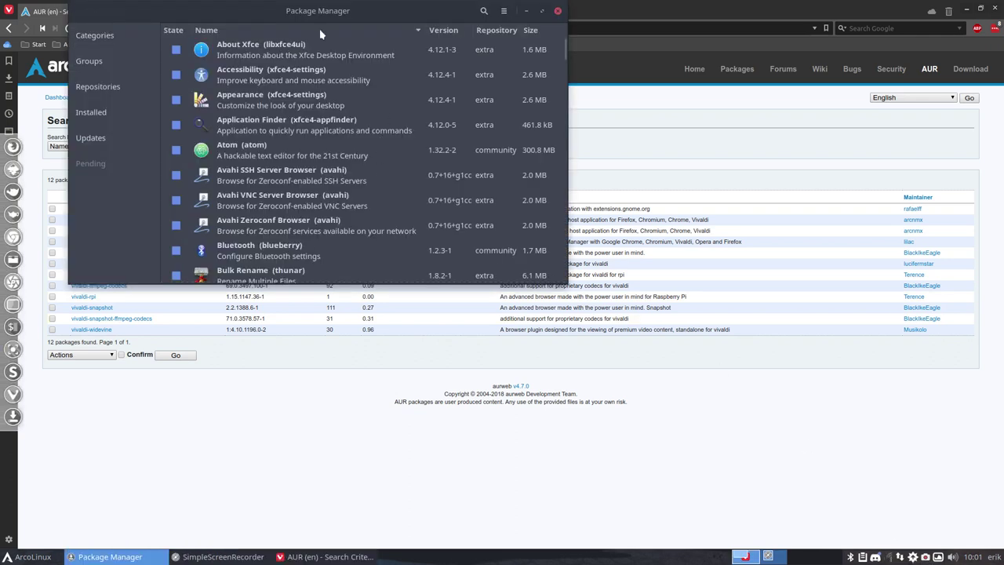
pyautogui.click(483, 12)
pyautogui.write('vivaldi')
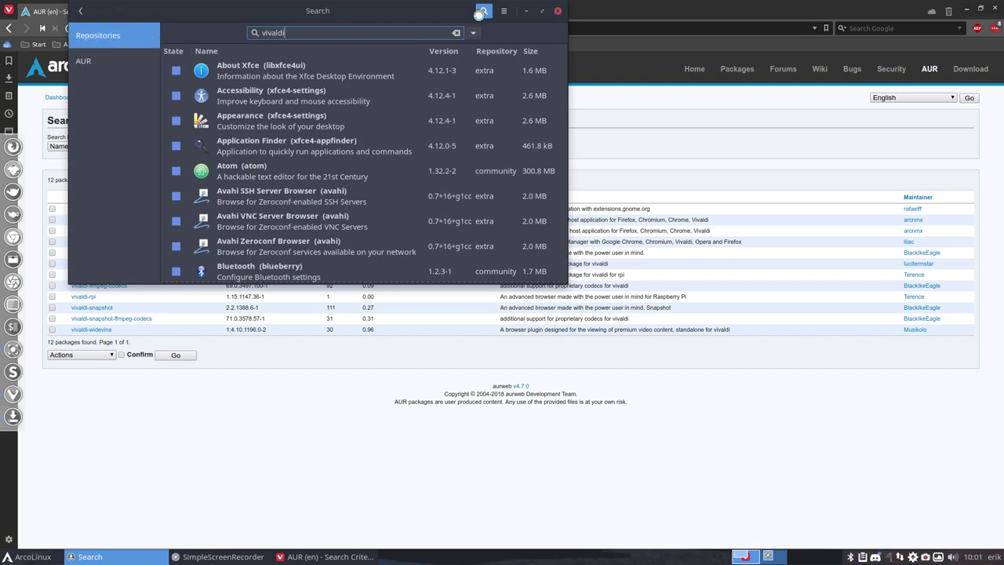
pyautogui.click(289, 98)
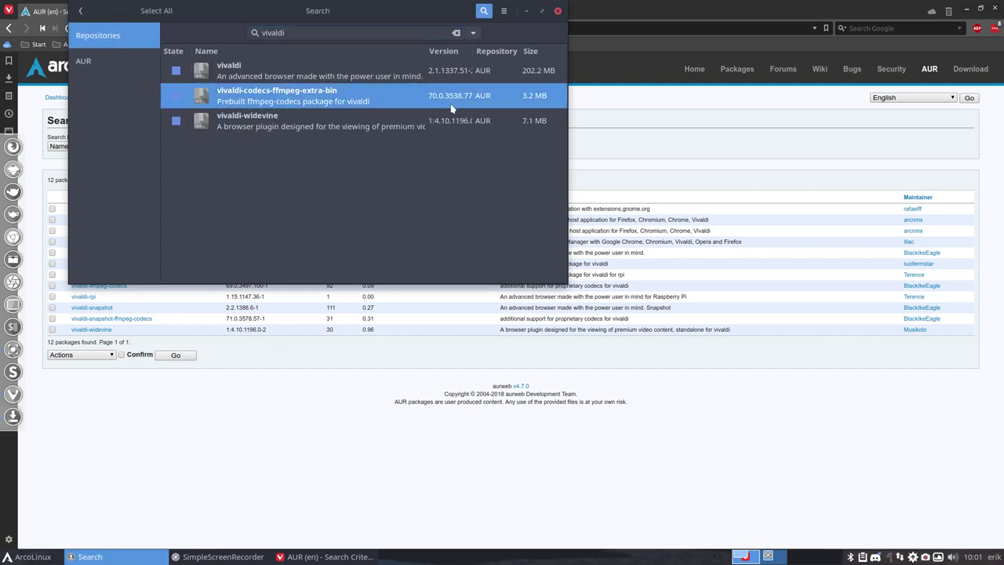
pyautogui.moveTo(383, 12); pyautogui.dragTo(387, 279)
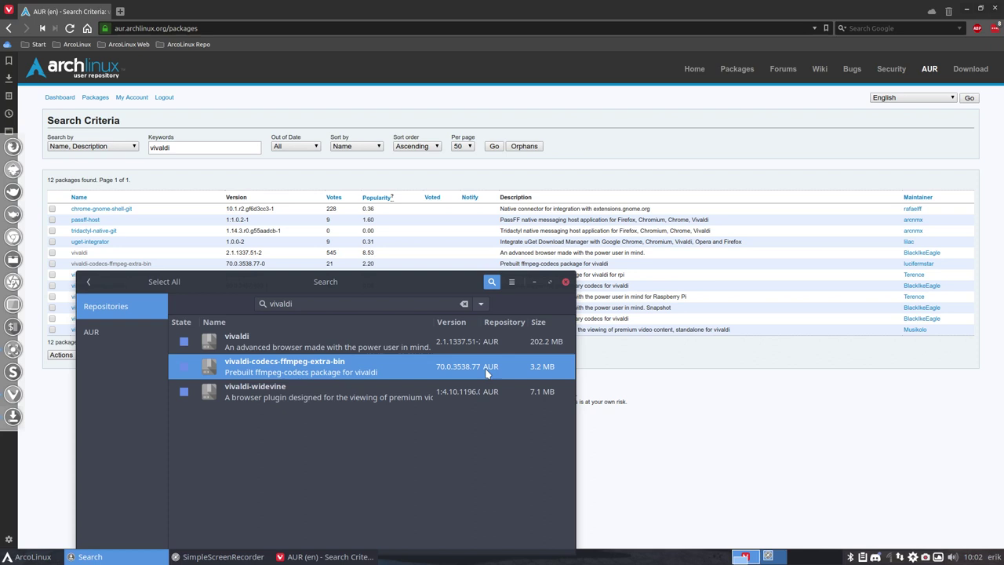
pyautogui.click(566, 282)
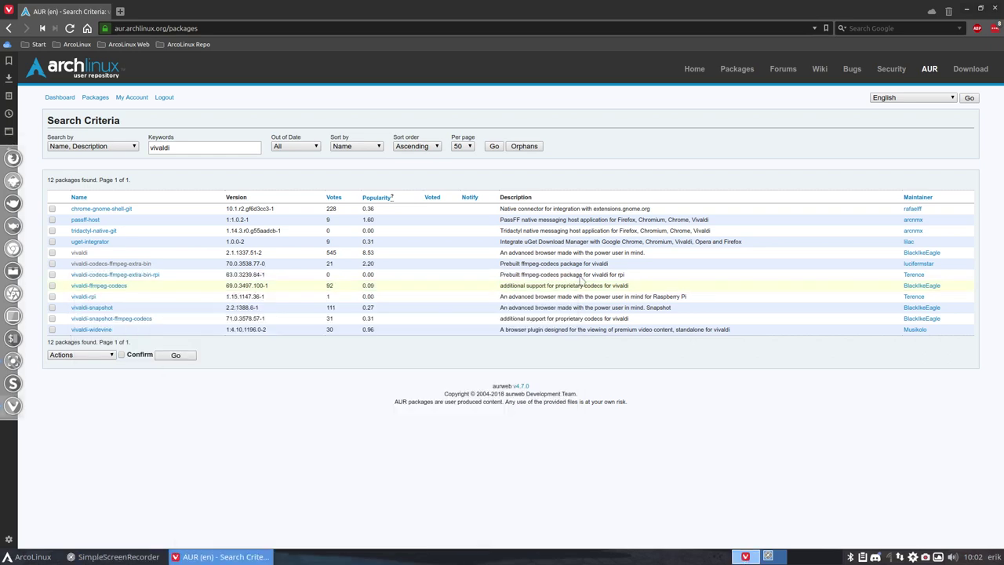
# Step: Minimize the browser and run "yay vivaldi" in a new terminal to list the matching packages
pyautogui.click(964, 10)
pyautogui.press('super+Return')
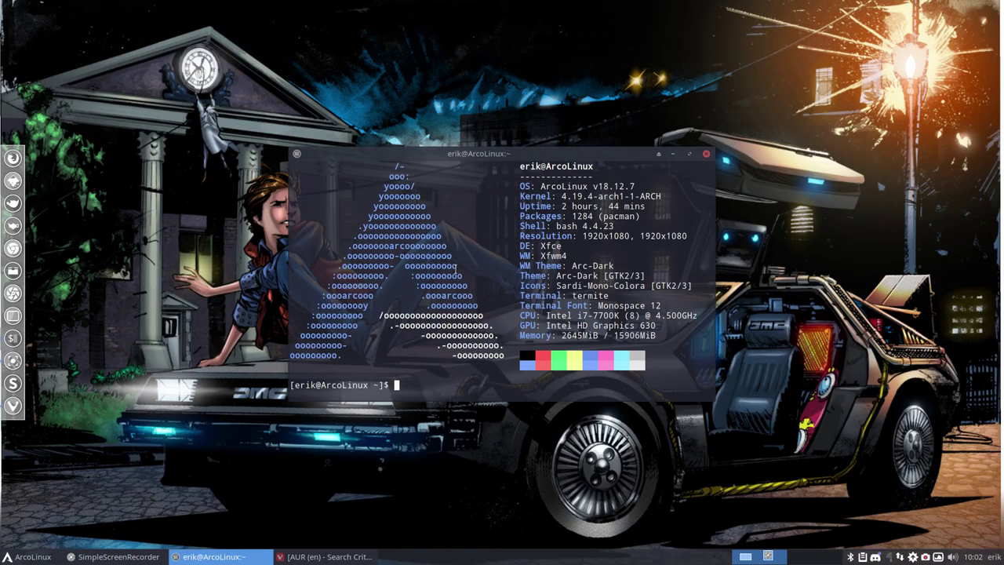
pyautogui.write('ay')
pyautogui.press('BackSpace')
pyautogui.press('BackSpace')
pyautogui.write('yay vivaldi')
pyautogui.press('Return')
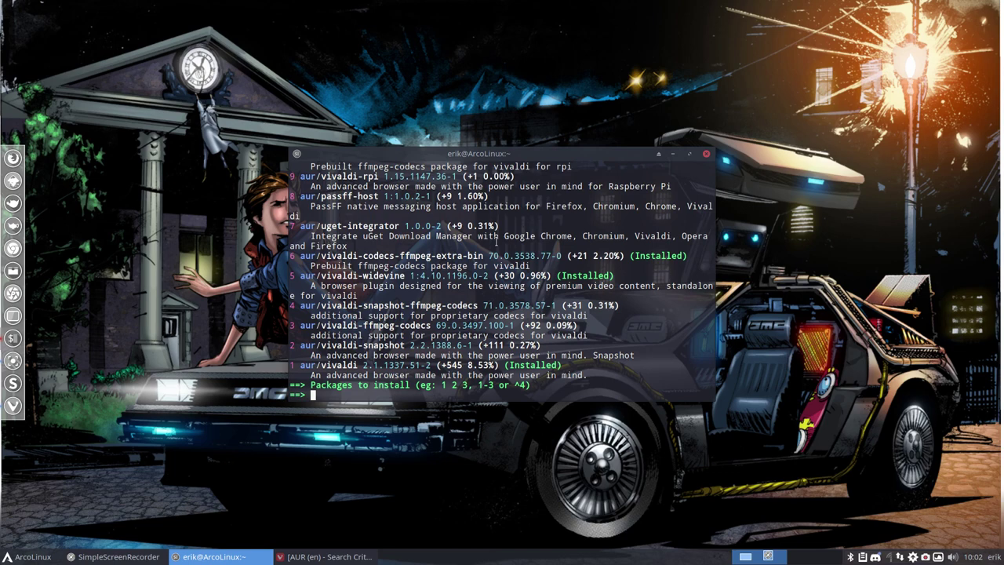
# Step: Try to reinstall package 6, vivaldi-codecs-ffmpeg-extra-bin, accepting the default answers for cleanBuild and diffs
pyautogui.moveTo(710, 256); pyautogui.dragTo(291, 257)
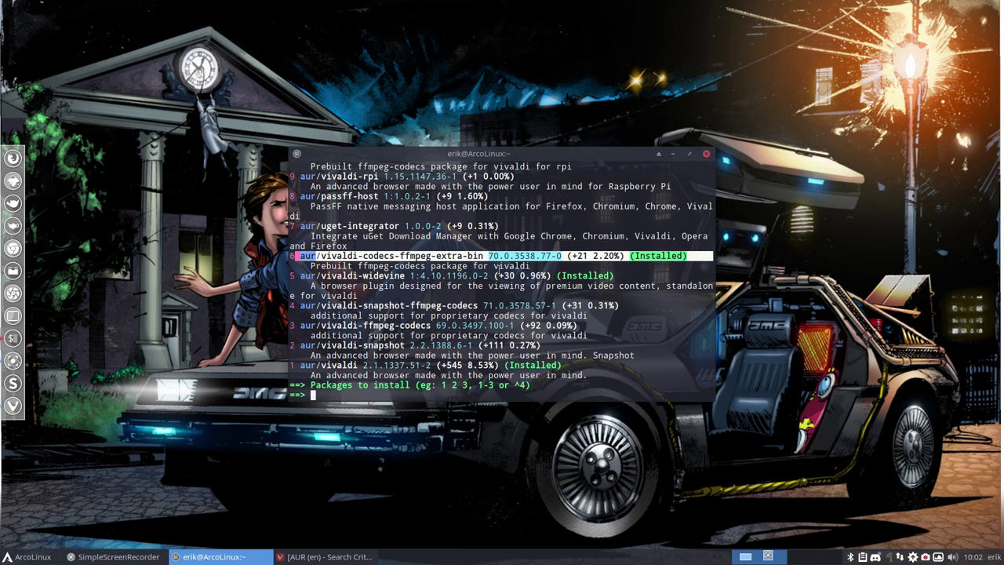
pyautogui.write('6')
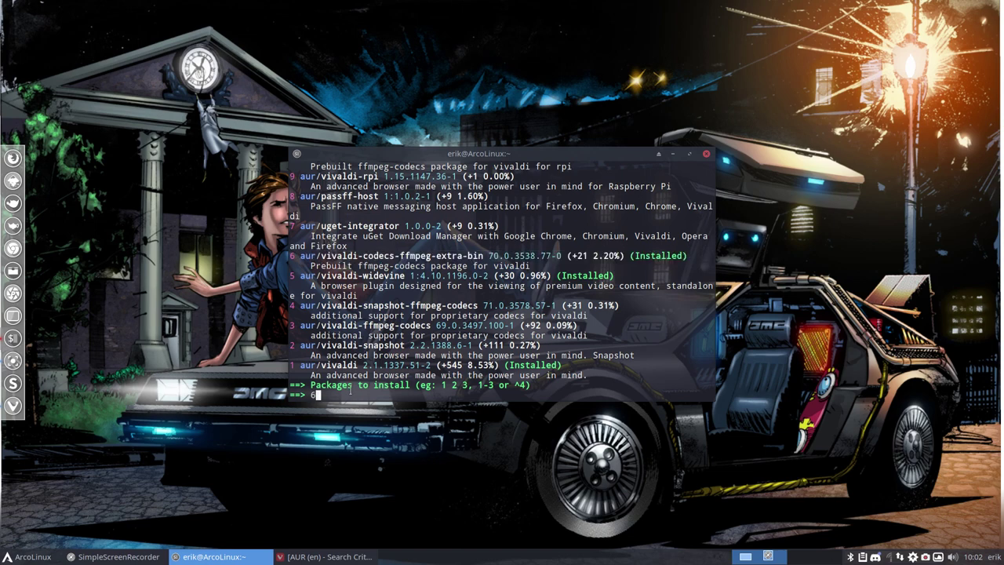
pyautogui.press('Return')
pyautogui.press('Return')
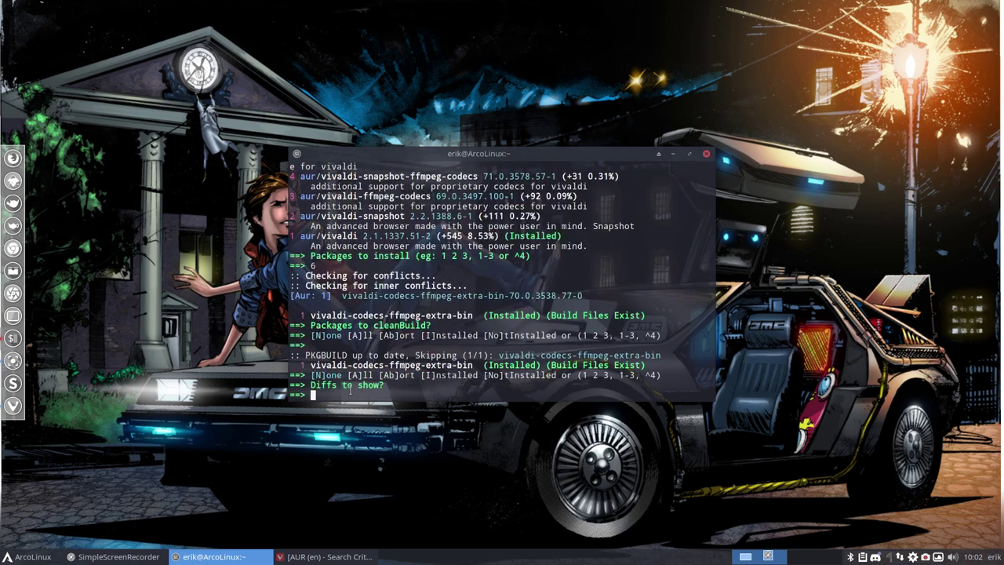
pyautogui.press('Return')
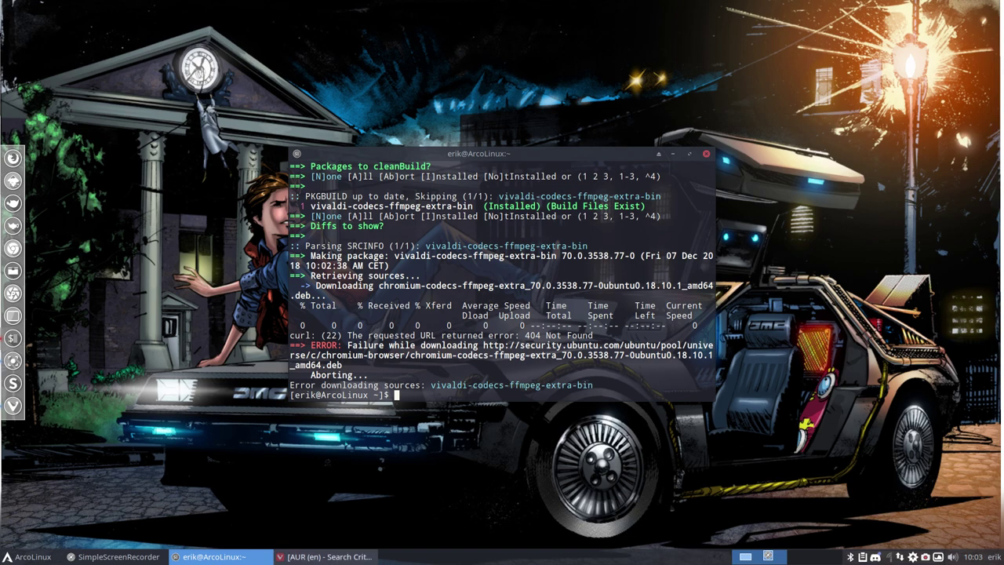
# Step: Open the AUR page of vivaldi-codecs-ffmpeg-extra-bin in the browser and bring up its out-of-date flag form
pyautogui.click(320, 556)
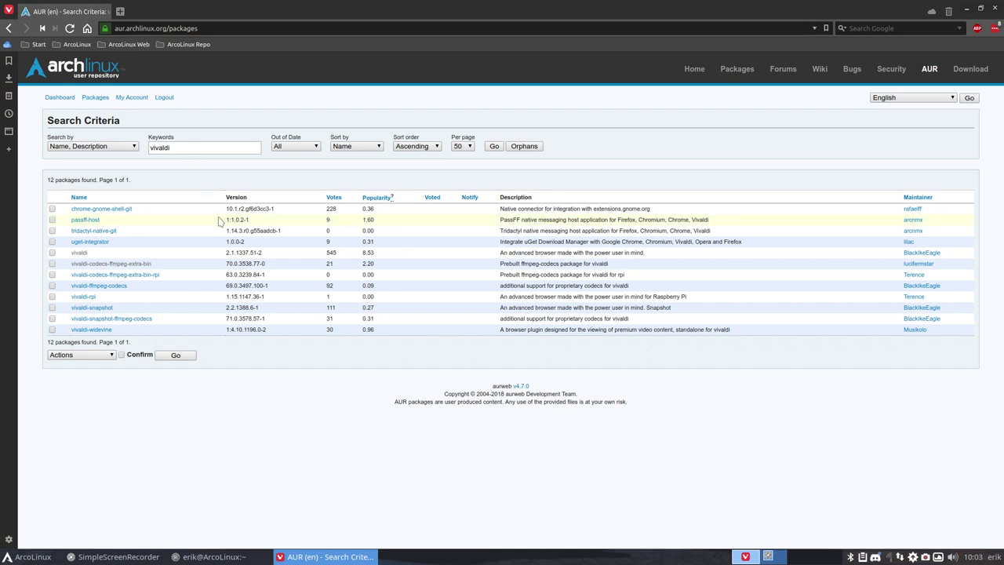
pyautogui.click(120, 265)
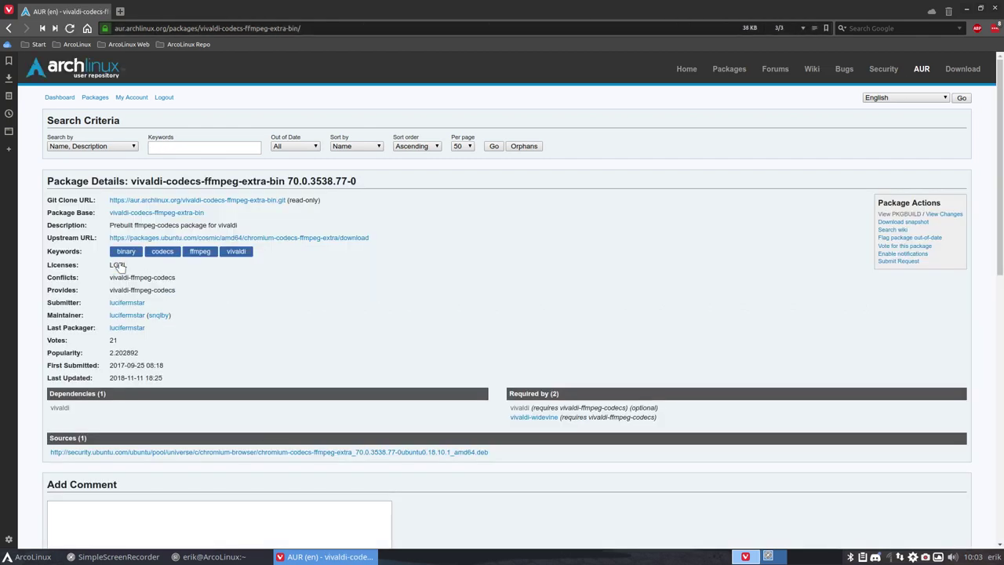
pyautogui.click(896, 238)
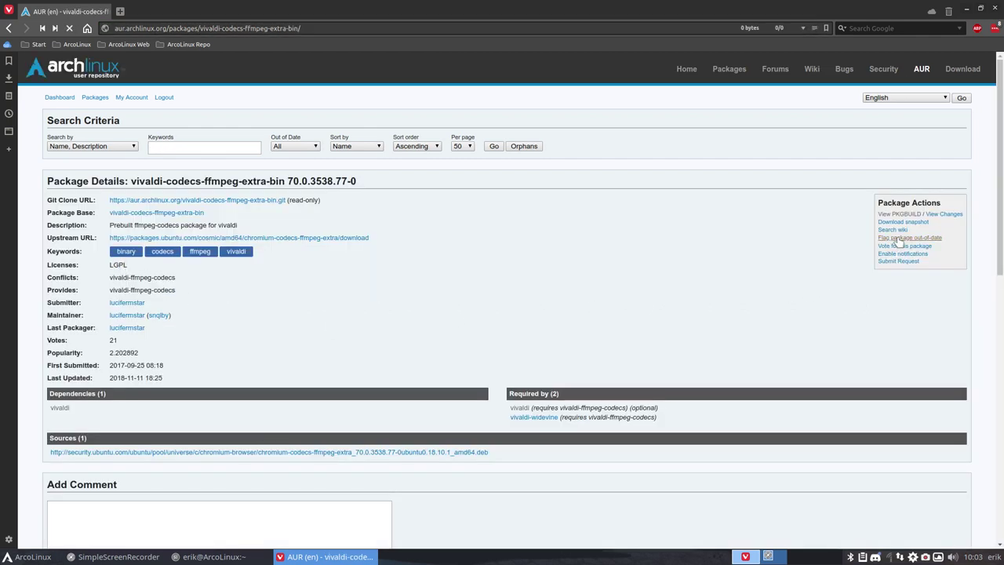
# Step: Flag the package out-of-date with the comment "Could you please update the pkgbuild?"
pyautogui.click(191, 205)
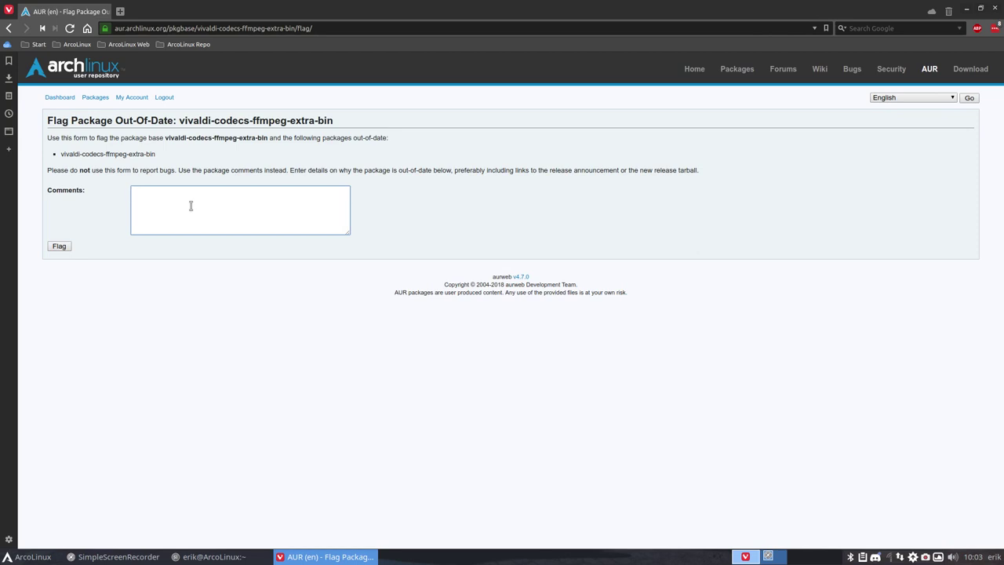
pyautogui.write('Could you please upd')
pyautogui.press('BackSpace')
pyautogui.press('BackSpace')
pyautogui.press('BackSpace')
pyautogui.write('e update the pkgbuild?')
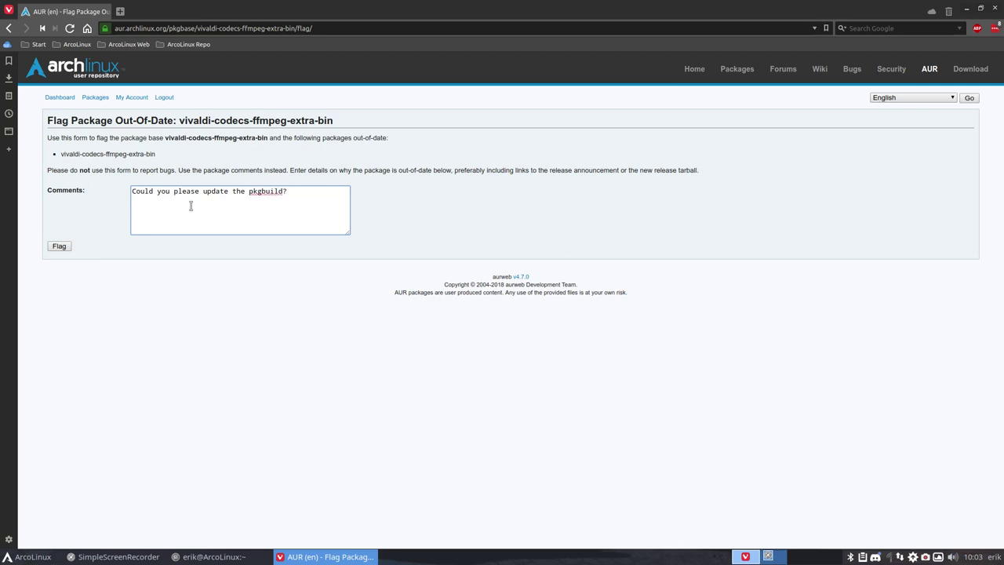
pyautogui.click(61, 246)
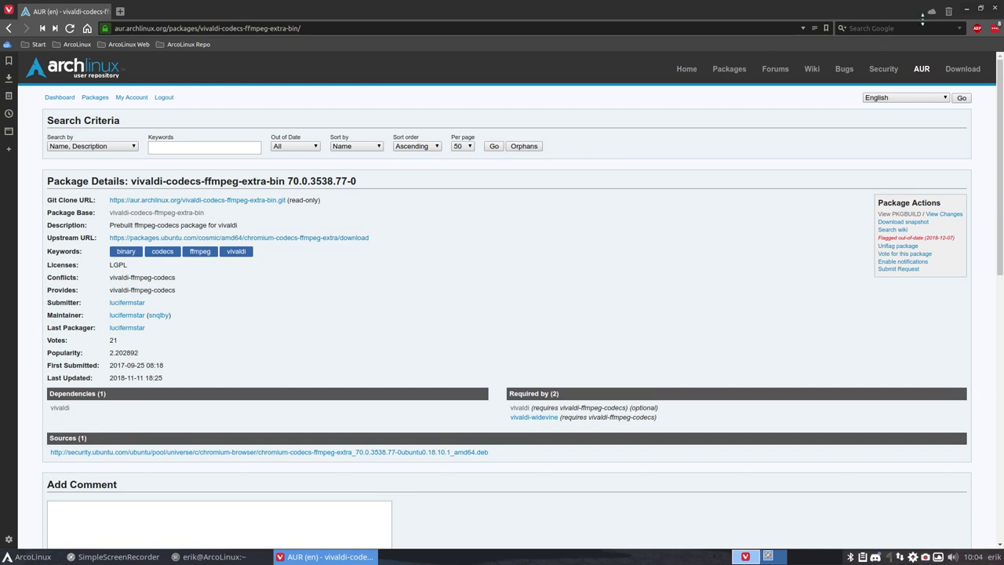
# Step: Minimize the browser, close the old terminal, and open the Thunar file manager and a new terminal
pyautogui.click(969, 10)
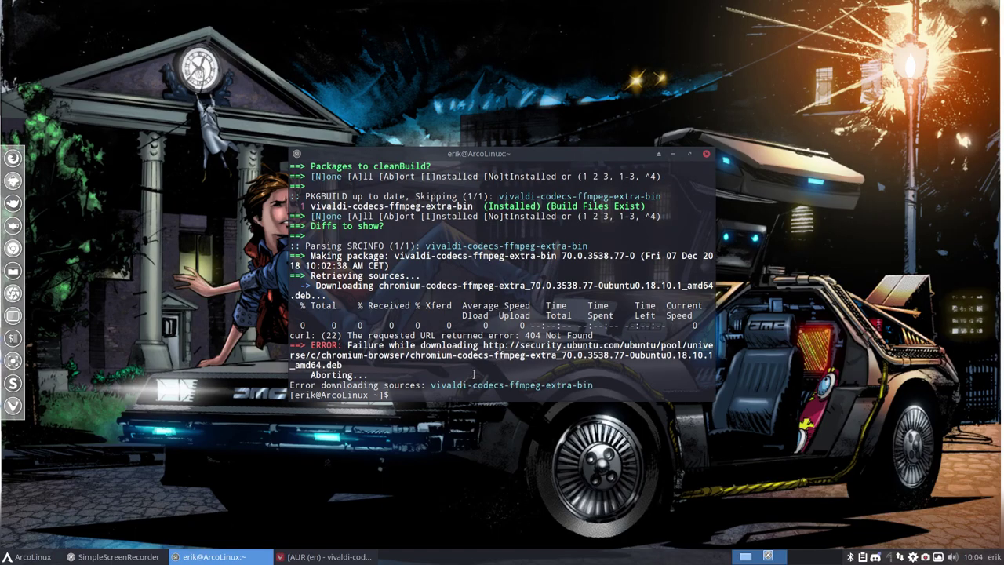
pyautogui.click(706, 155)
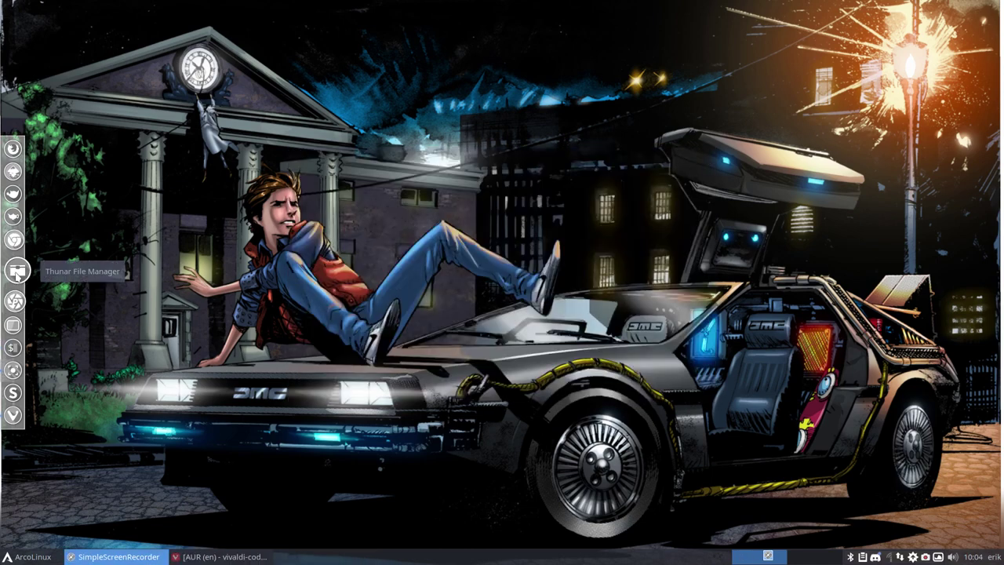
pyautogui.click(16, 271)
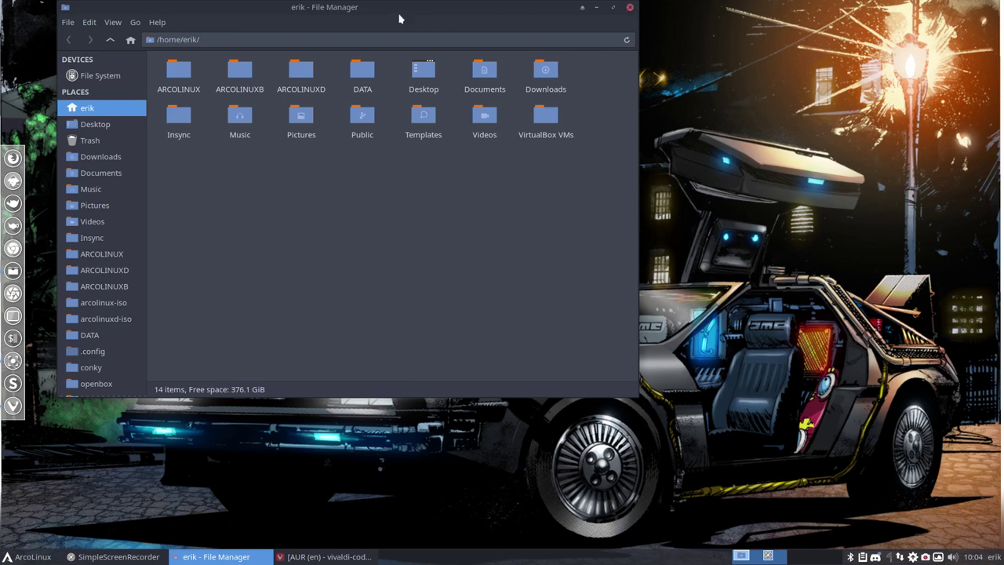
pyautogui.moveTo(397, 14); pyautogui.dragTo(517, 77)
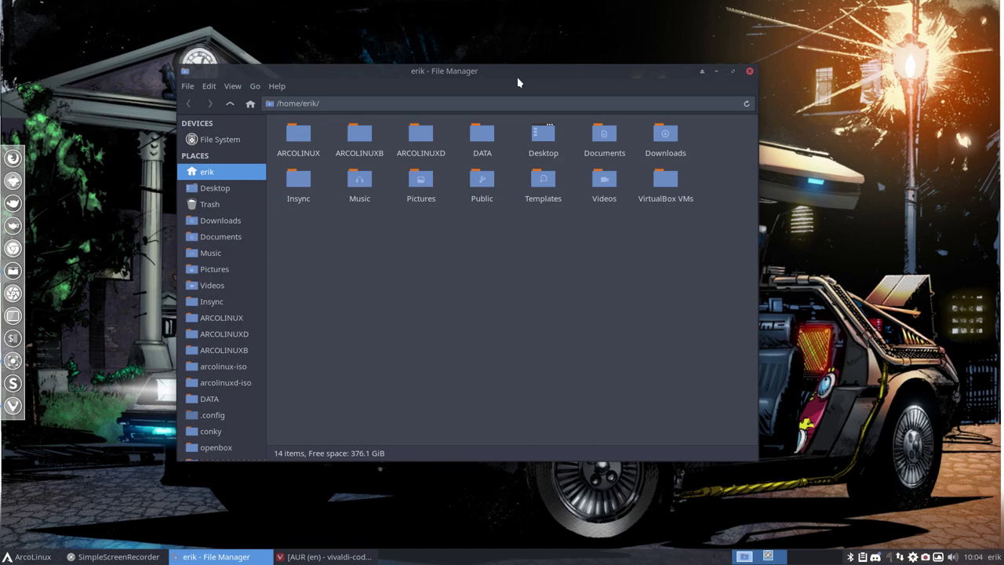
pyautogui.hotkey('ctrl', 'alt', 't')
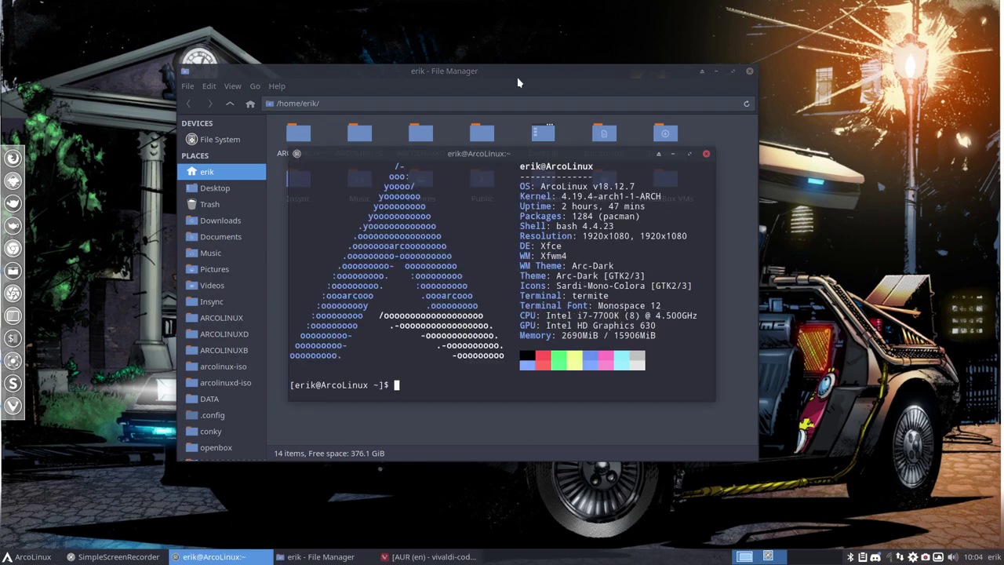
pyautogui.write('yaysk')
pyautogui.press('BackSpace')
pyautogui.press('BackSpace')
pyautogui.press('BackSpace')
pyautogui.press('BackSpace')
pyautogui.press('BackSpace')
# Step: Move the terminal and file manager windows apart so both can be used, with the terminal active
pyautogui.moveTo(482, 154); pyautogui.dragTo(695, 256)
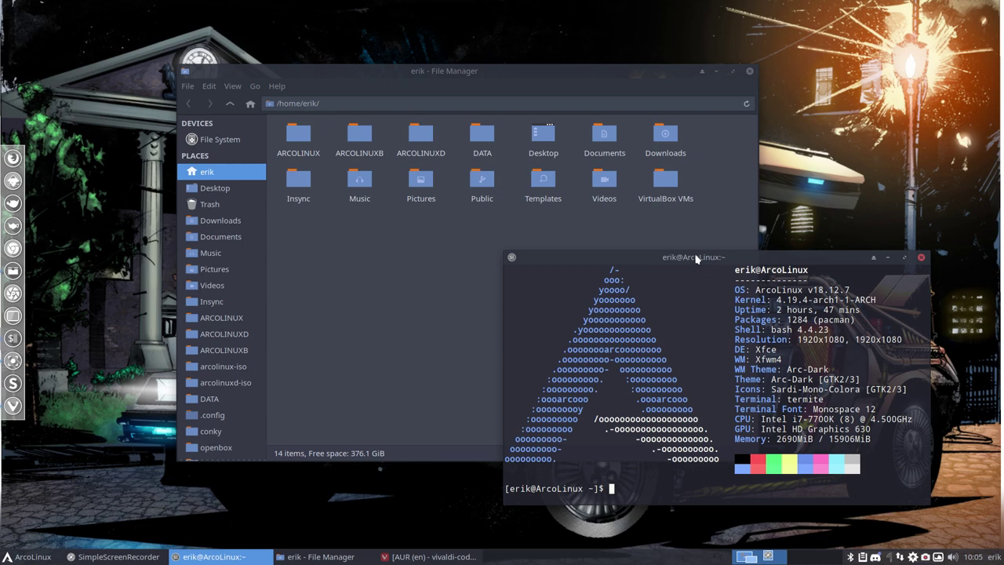
pyautogui.moveTo(697, 259); pyautogui.dragTo(703, 263)
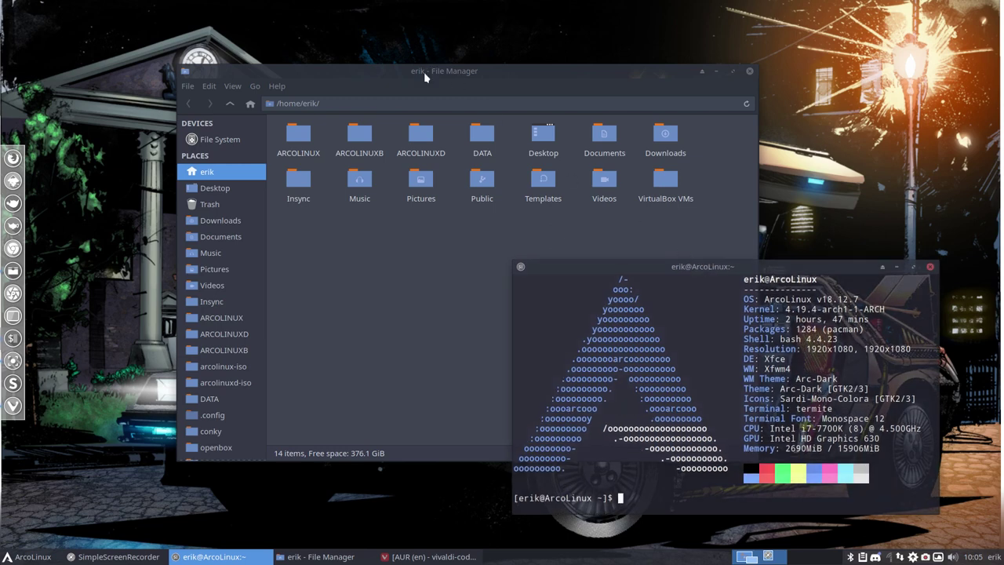
pyautogui.moveTo(426, 69); pyautogui.dragTo(316, 35)
pyautogui.click(704, 269)
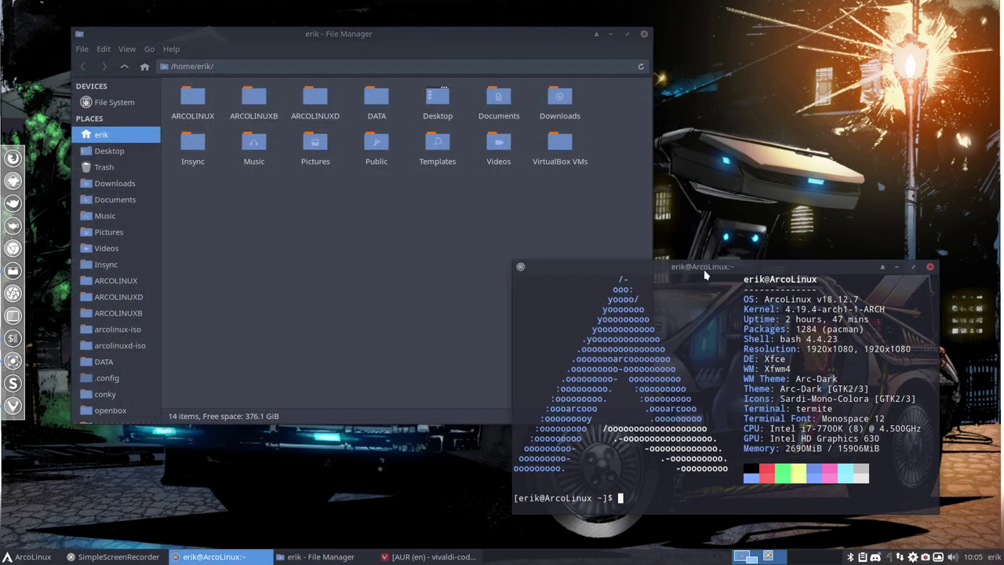